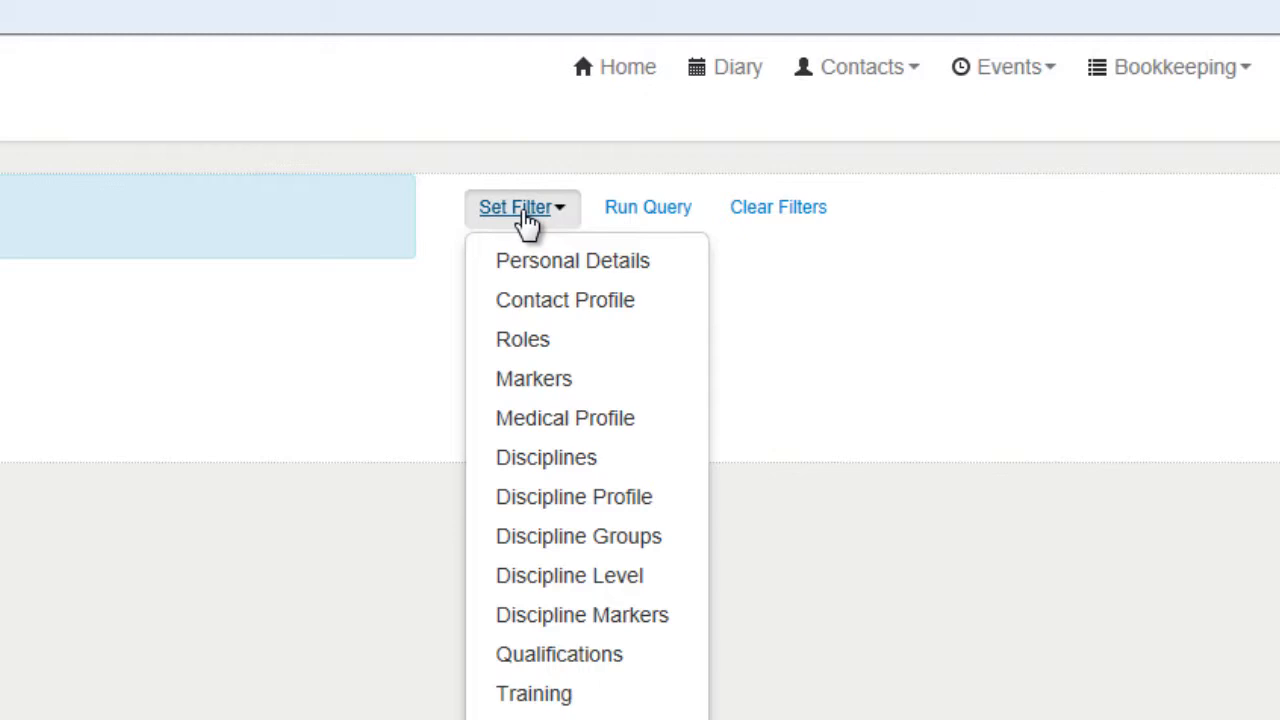
- Filter contacts by Personal Details with surname 'smith' and run the query
left_click(821, 407)
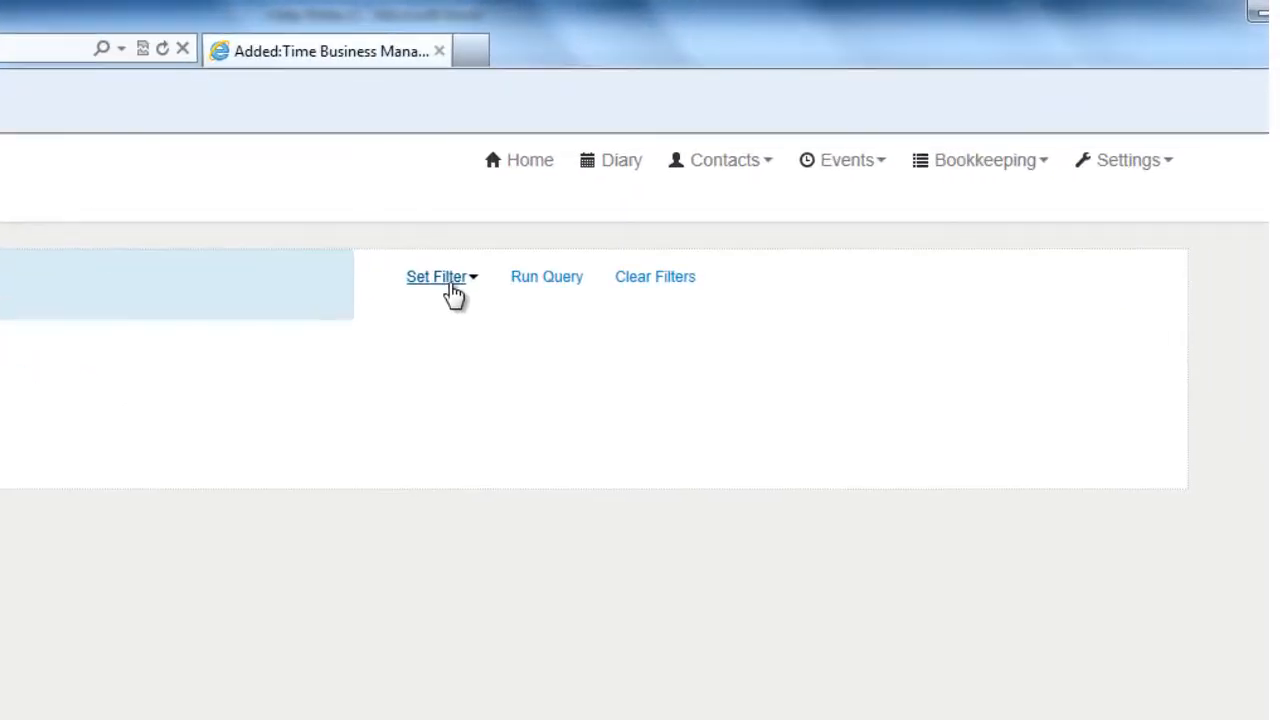
left_click(453, 290)
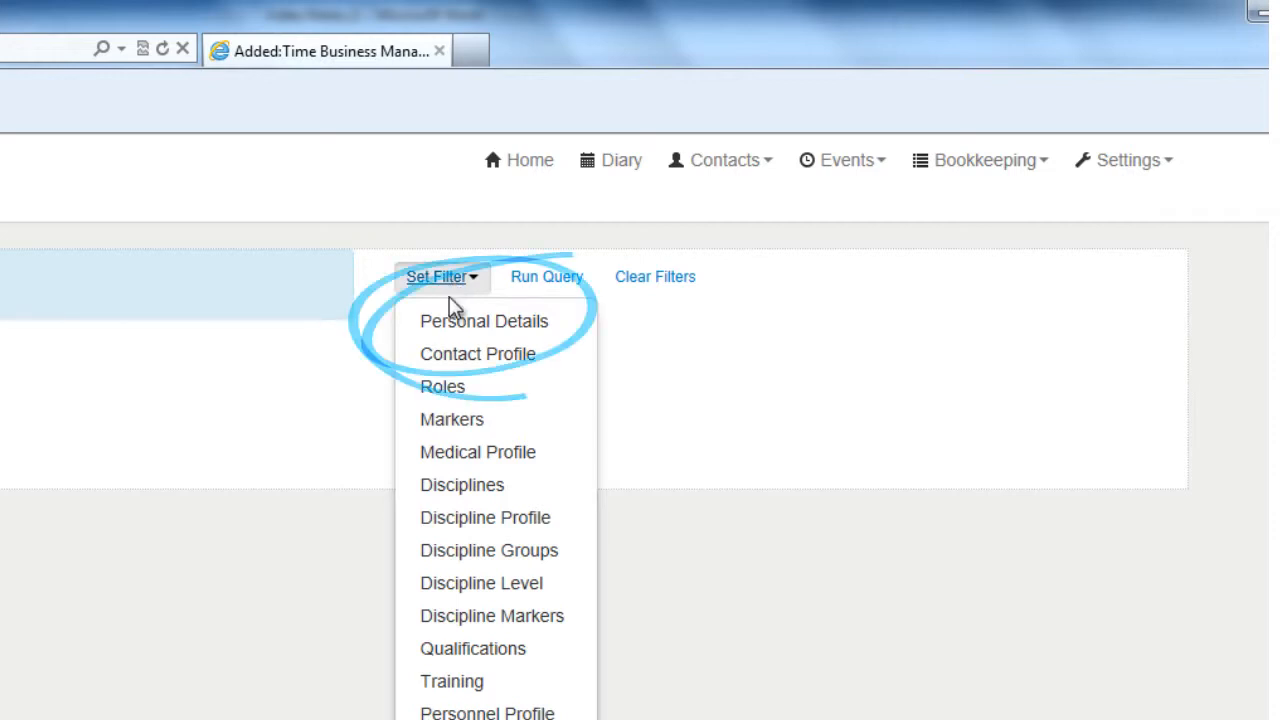
left_click(453, 325)
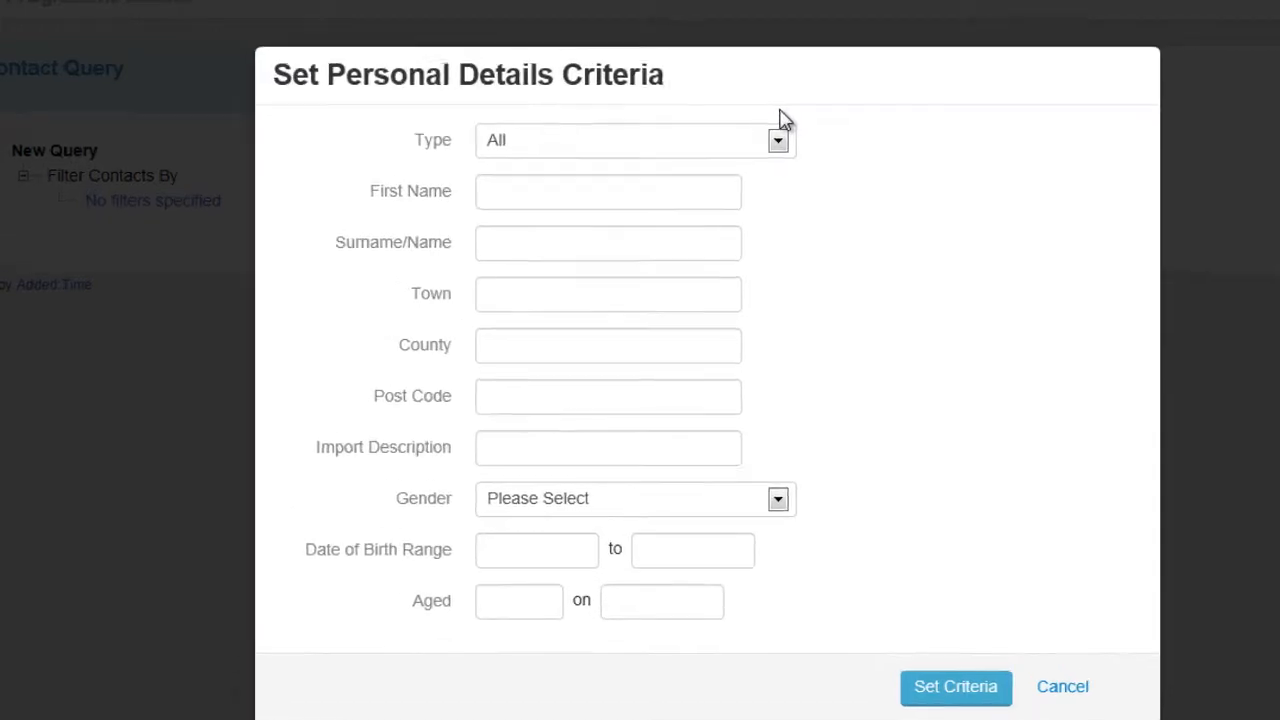
left_click(1011, 408)
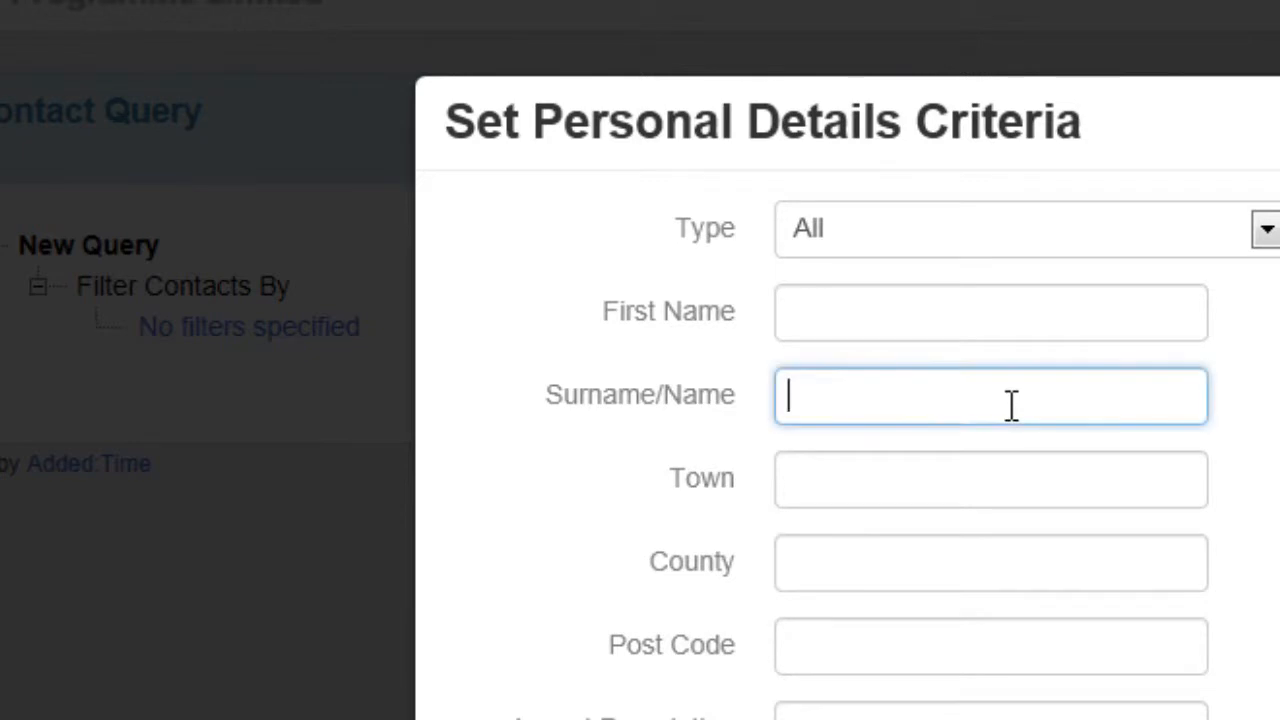
type("smith")
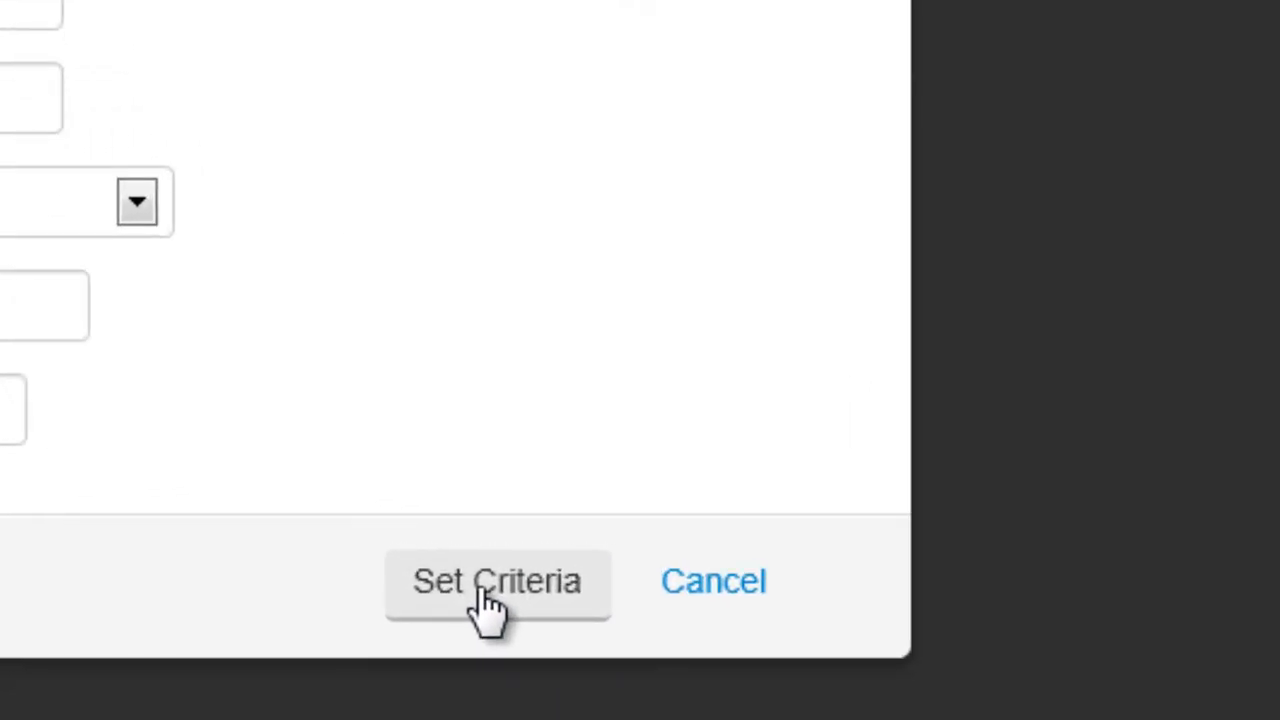
left_click(490, 605)
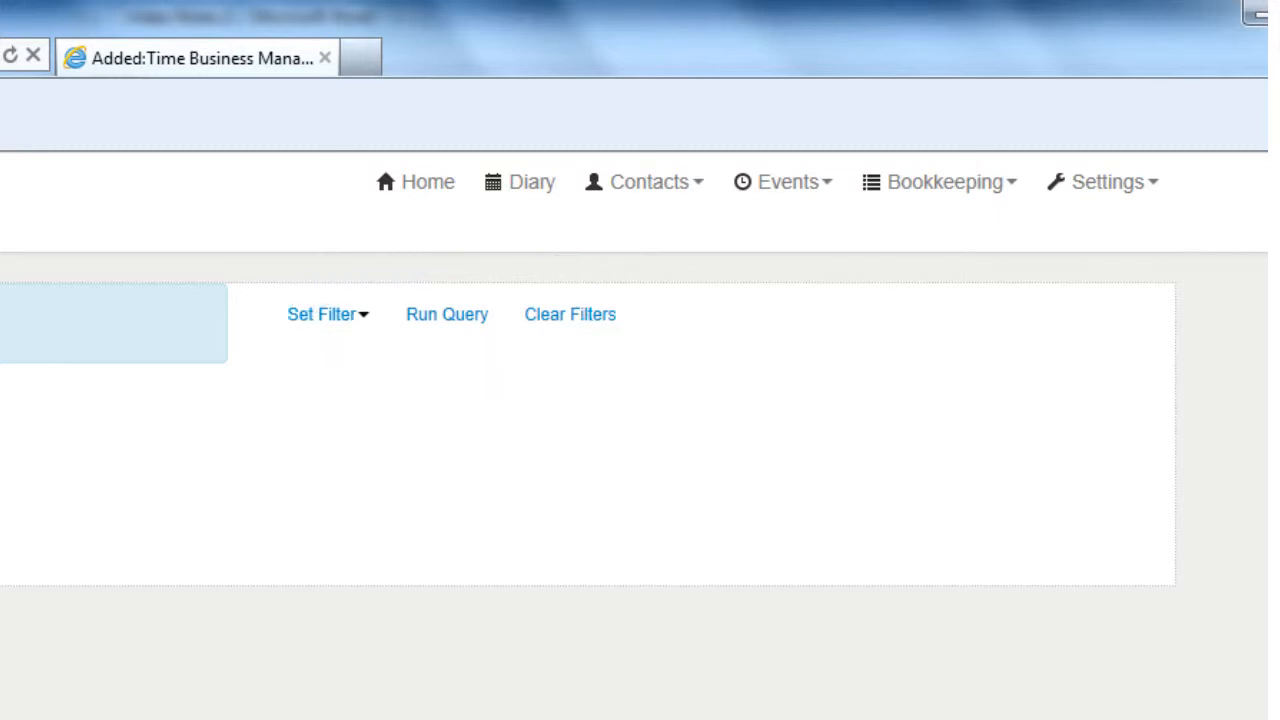
left_click(452, 325)
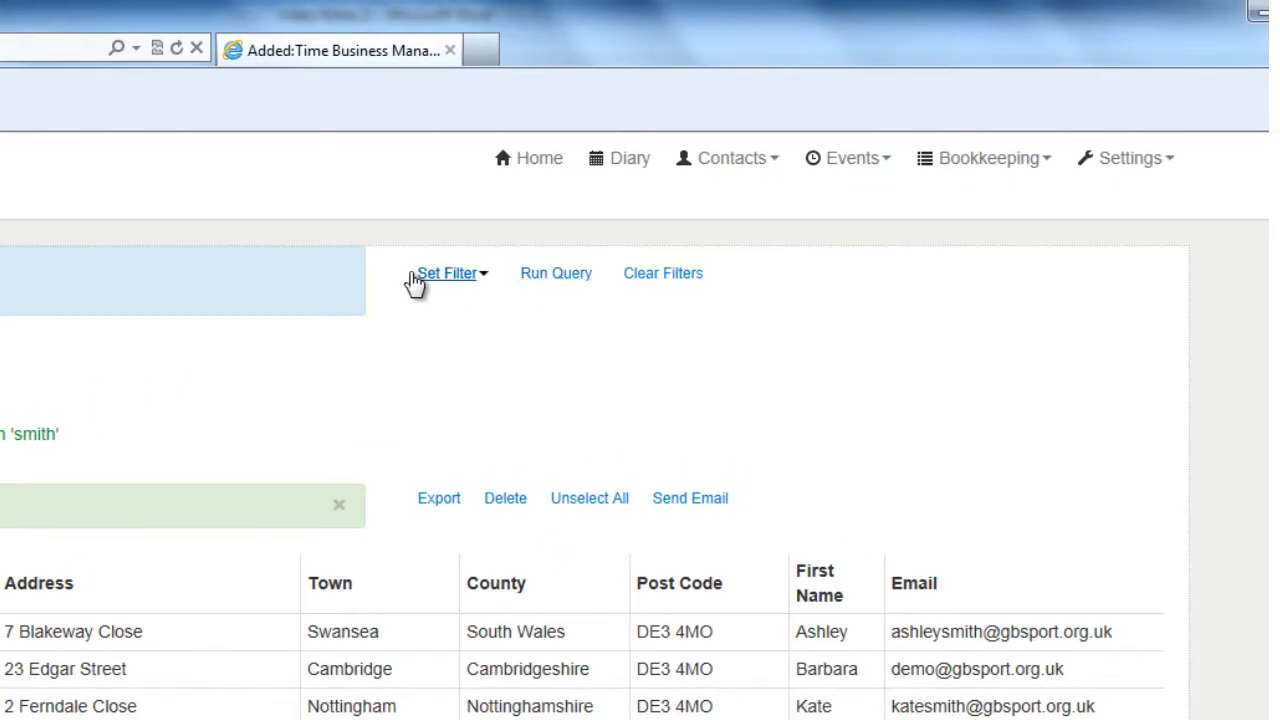
- Add a Roles filter with only Player checked, matching Any Selected, and run the query
left_click(446, 284)
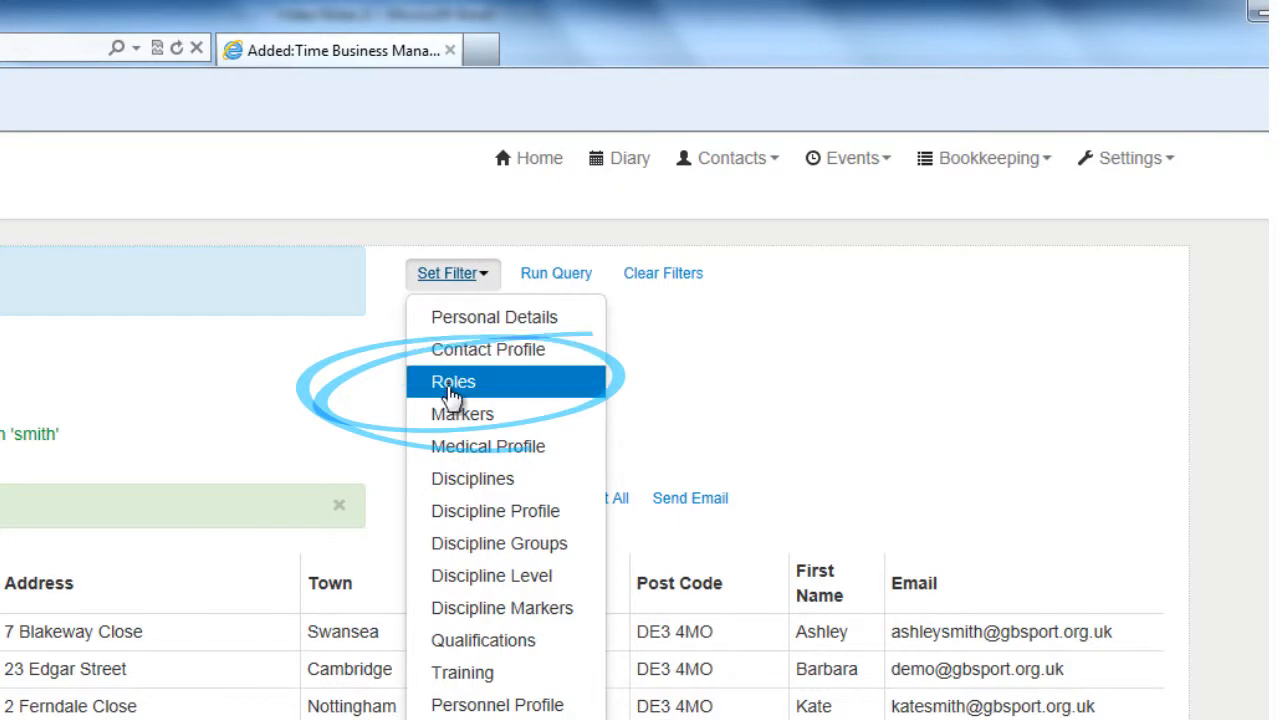
left_click(453, 386)
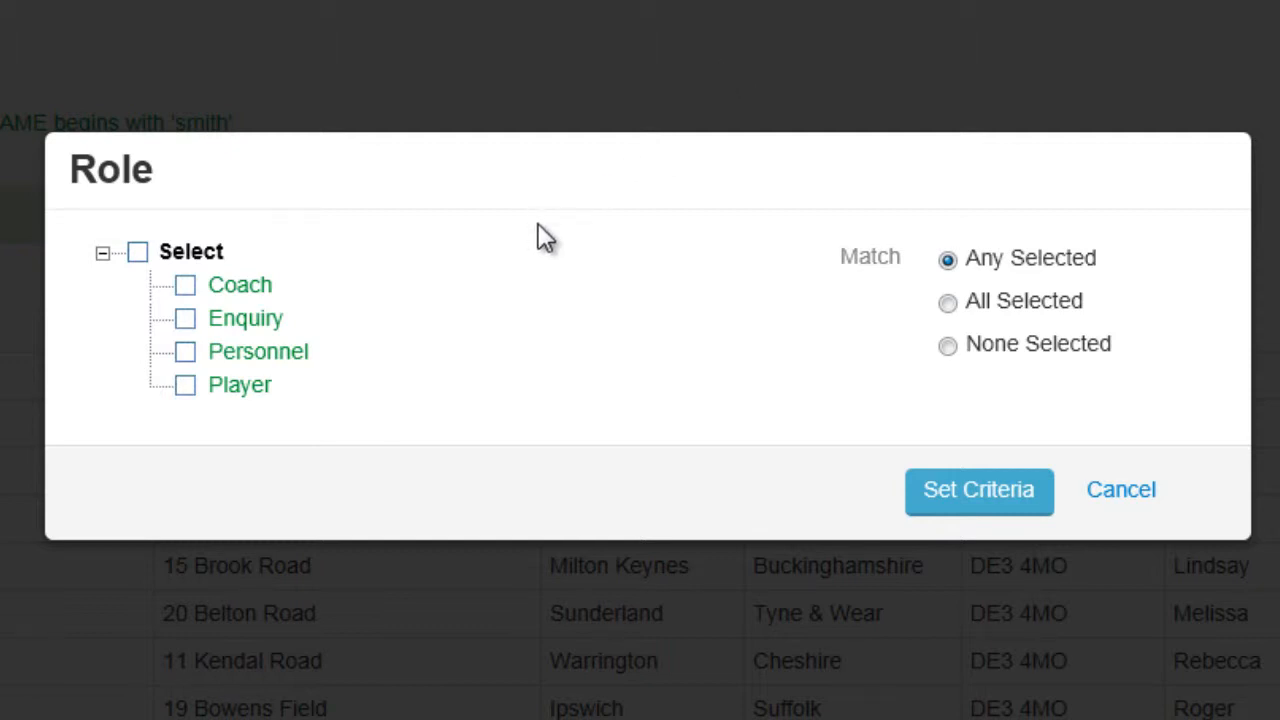
left_click(185, 385)
left_click(947, 306)
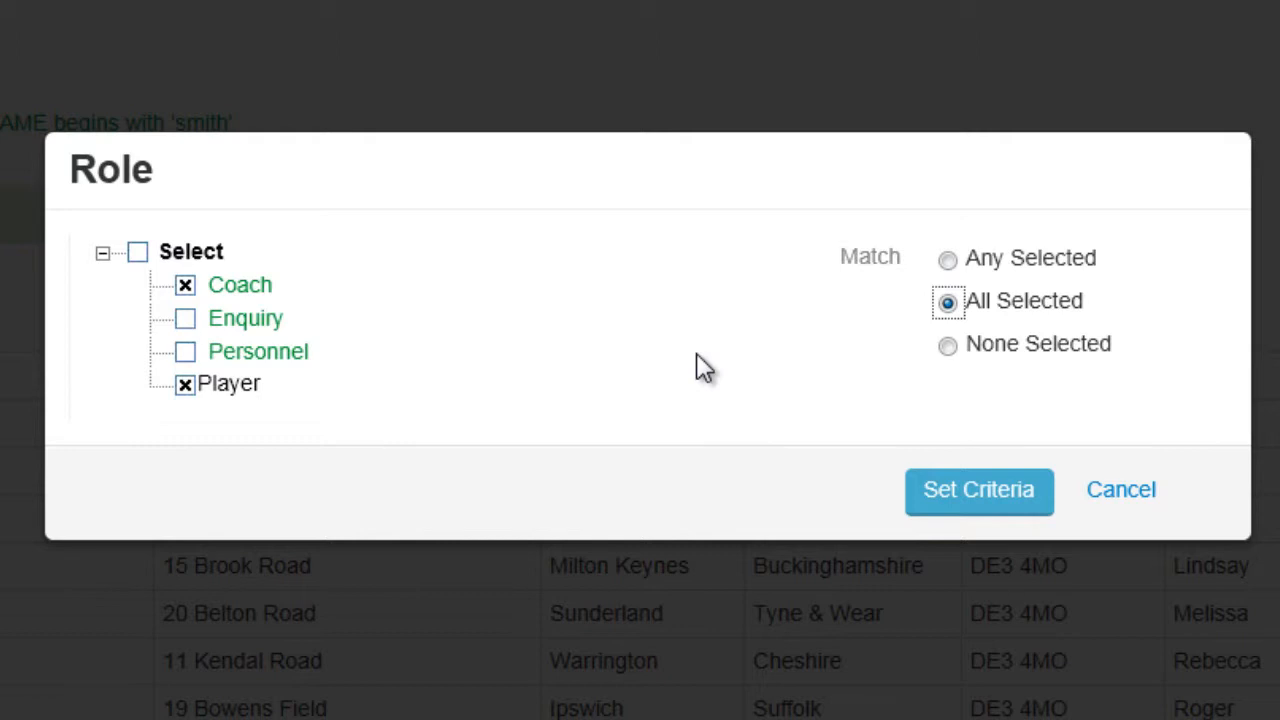
left_click(948, 346)
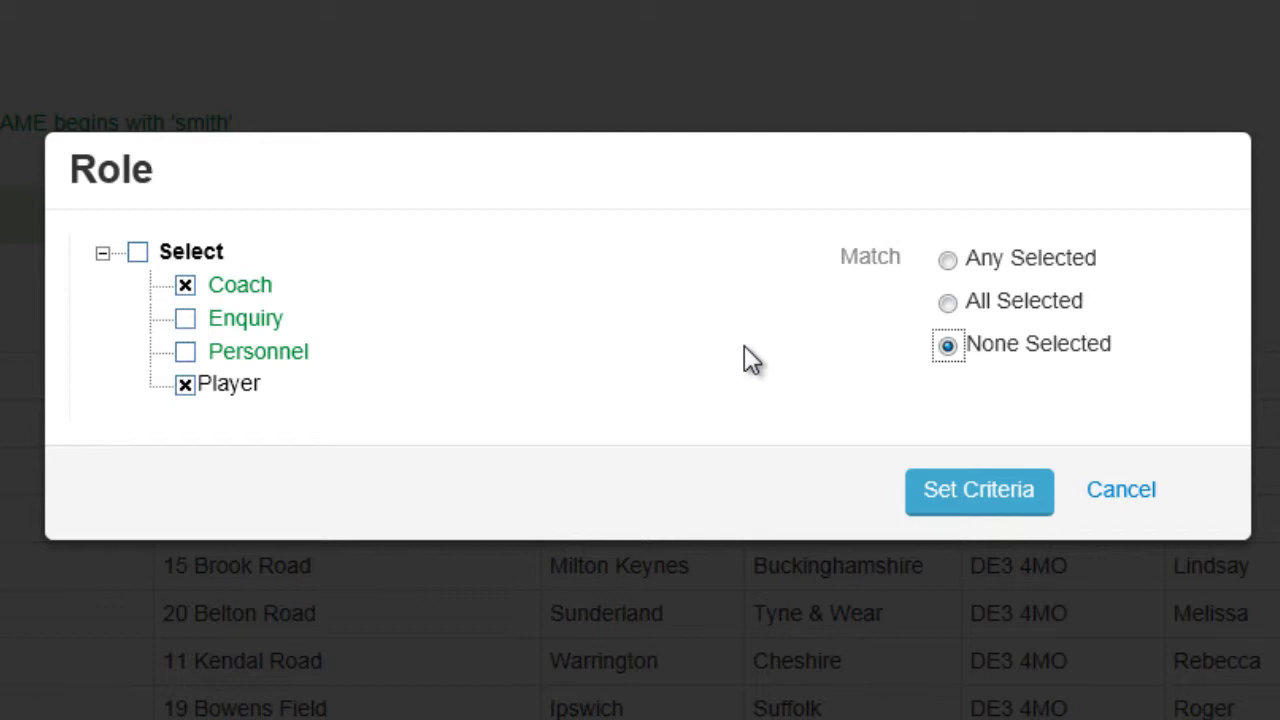
left_click(185, 287)
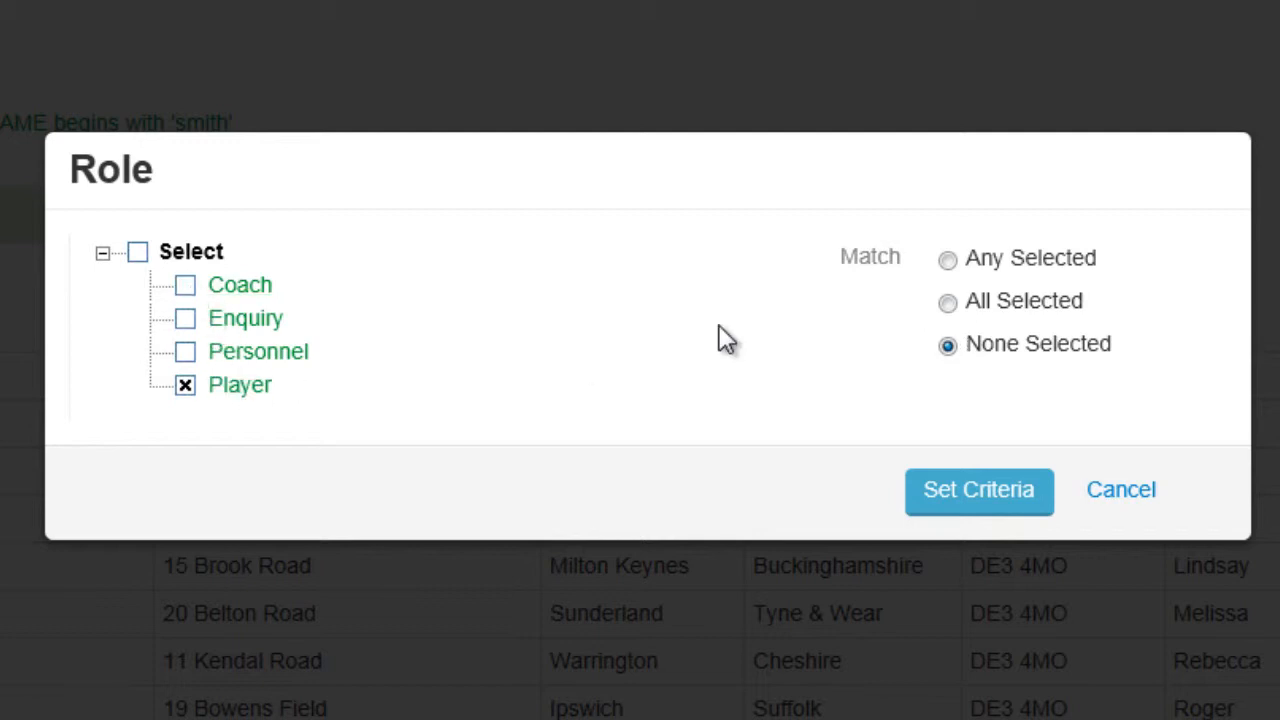
left_click(947, 262)
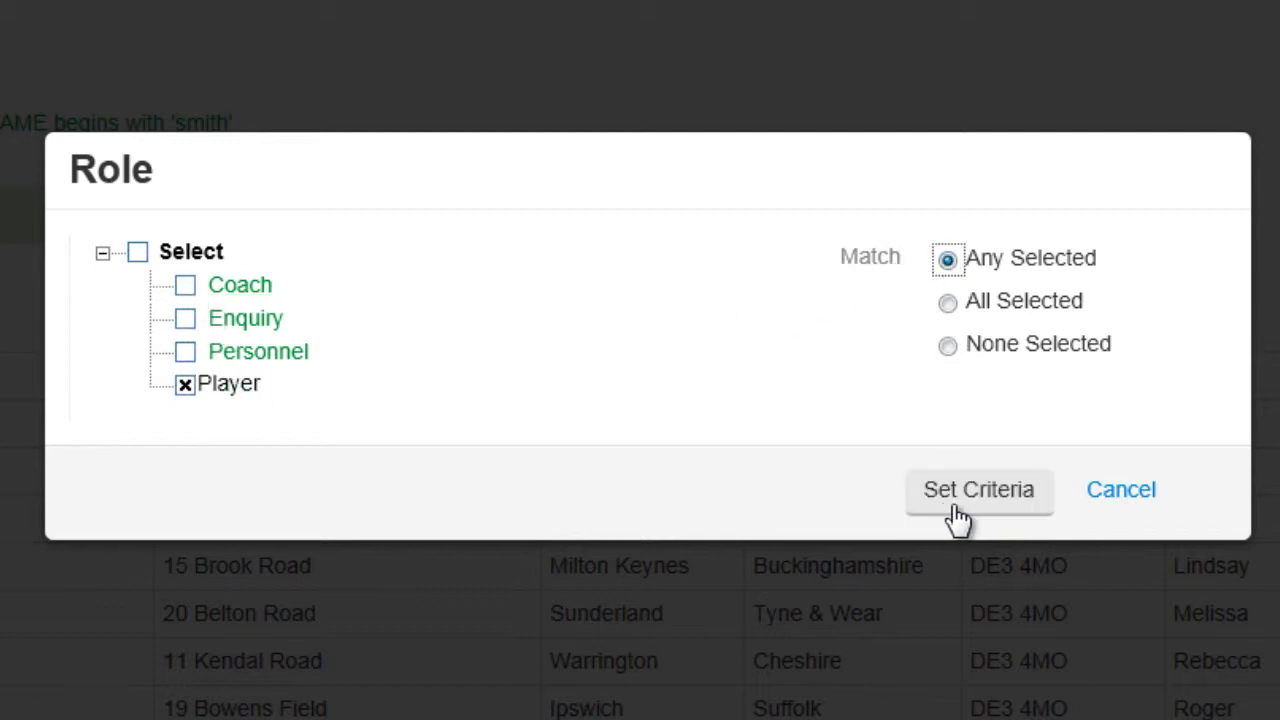
left_click(958, 515)
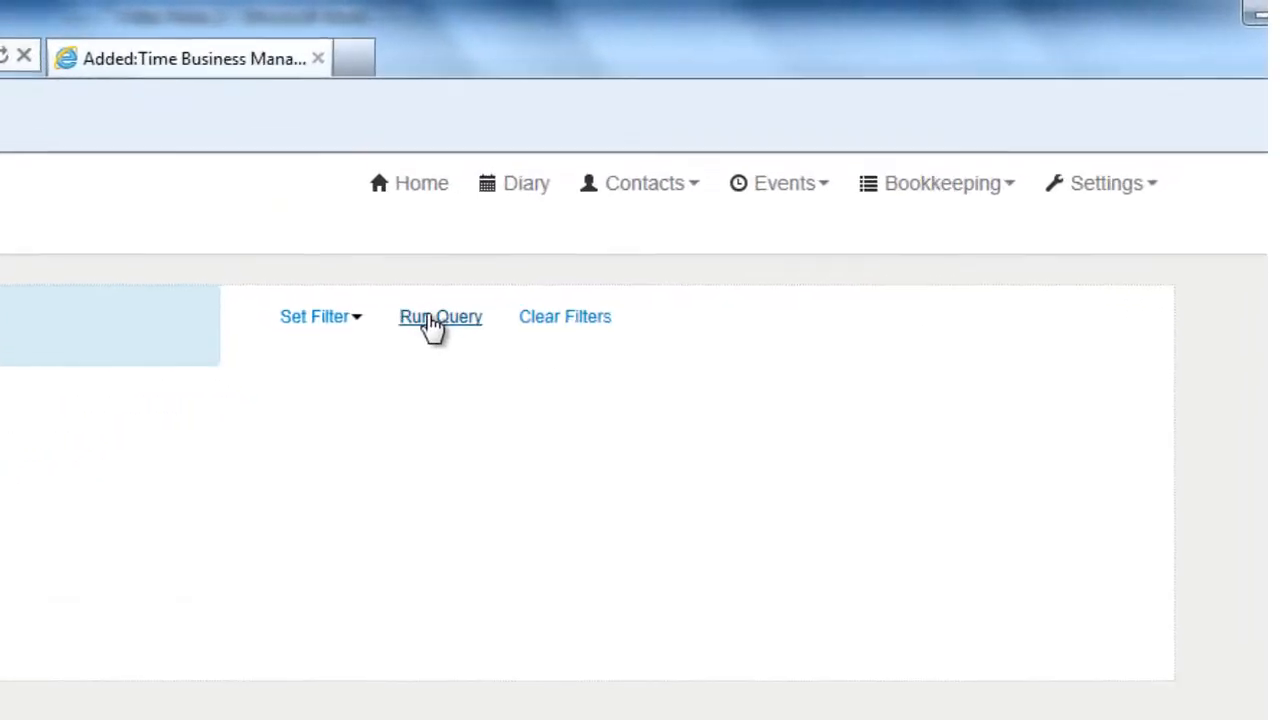
left_click(789, 187)
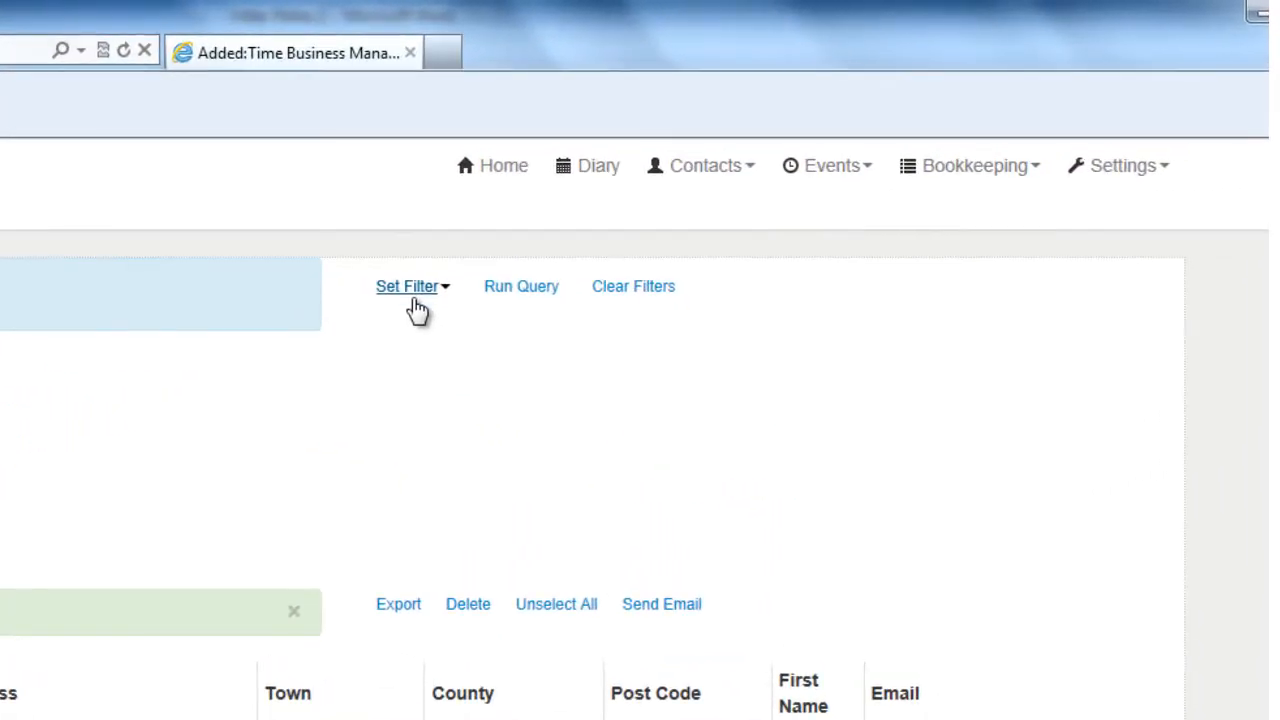
- Add a County criterion of 'shropshire' to the personal details filter and run the query
left_click(416, 300)
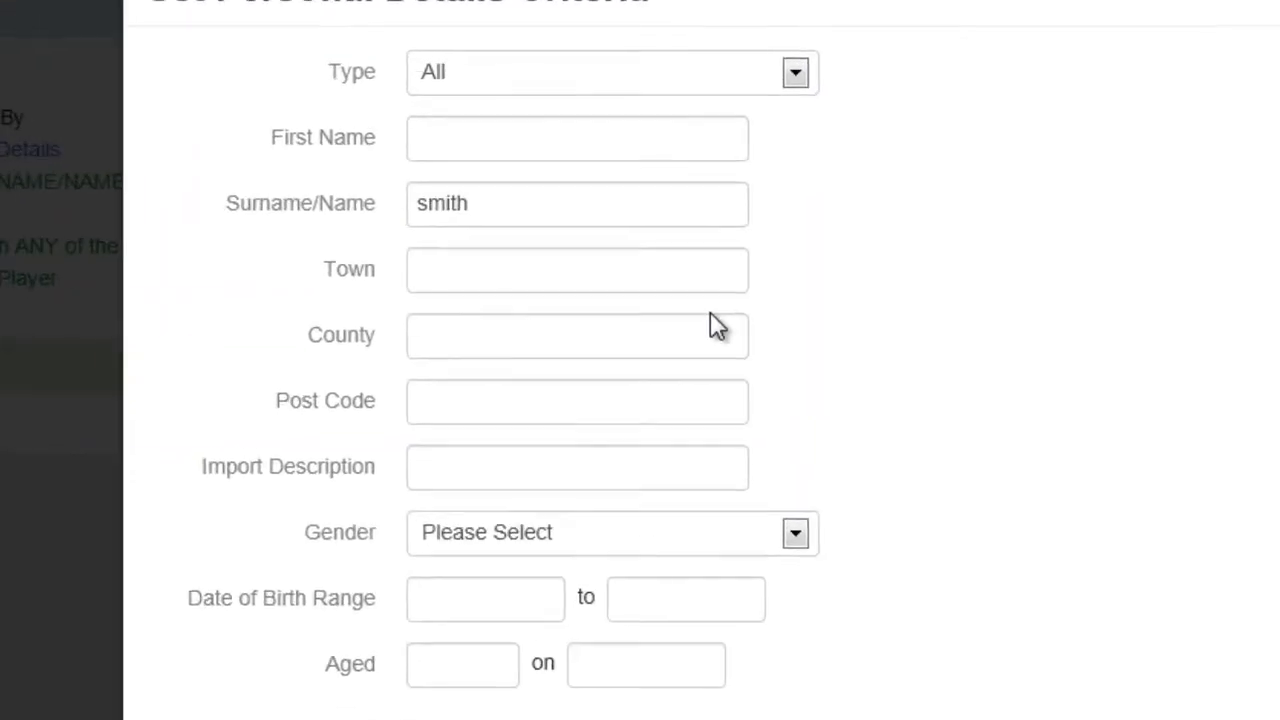
left_click(545, 340)
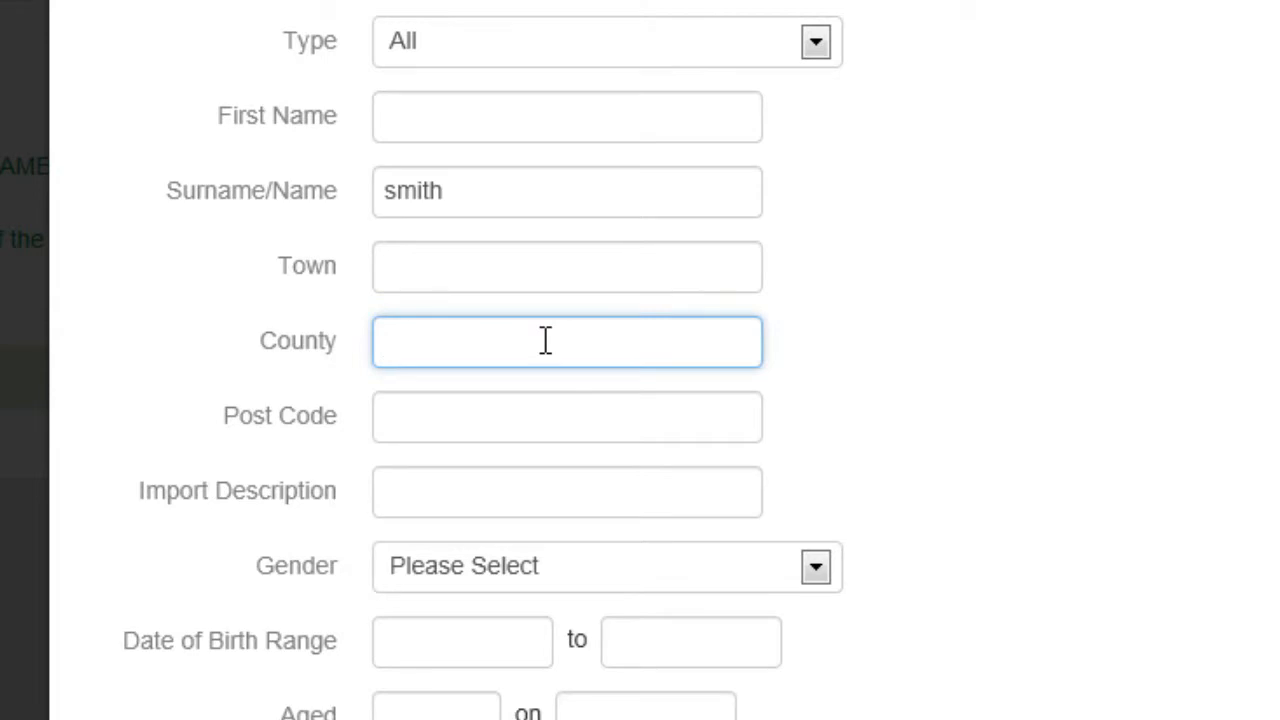
type("shropshire")
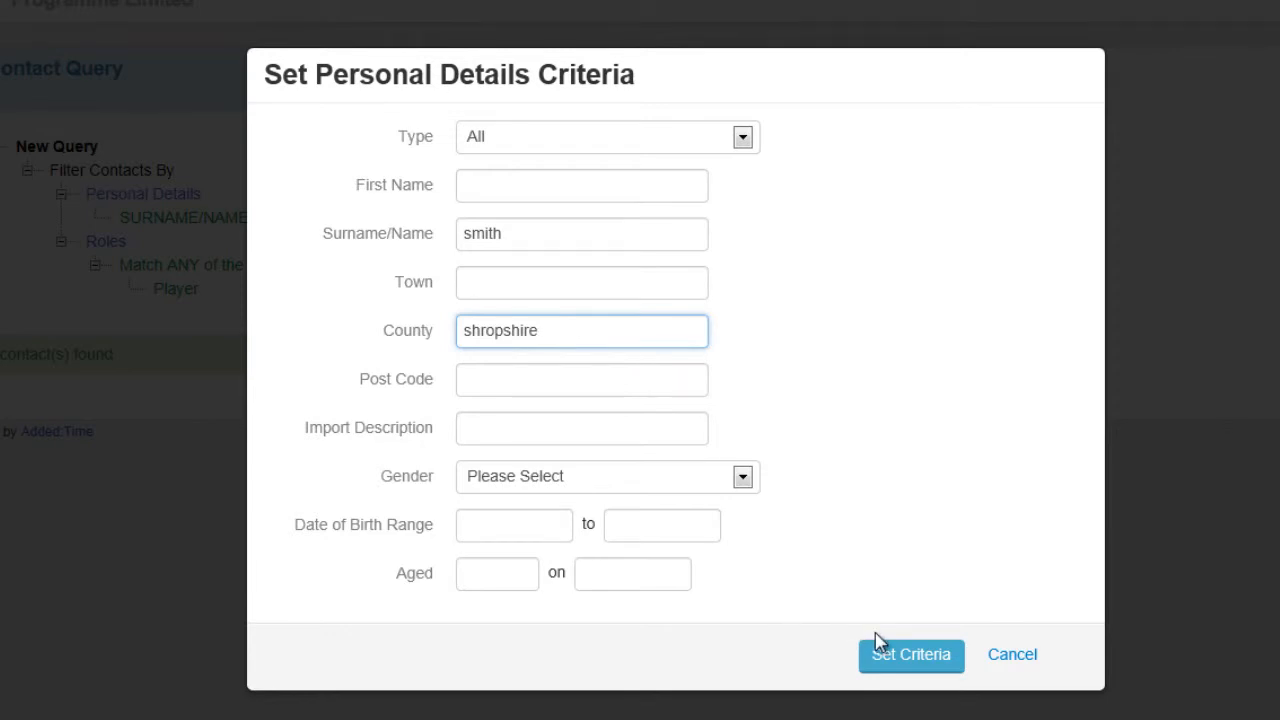
left_click(905, 662)
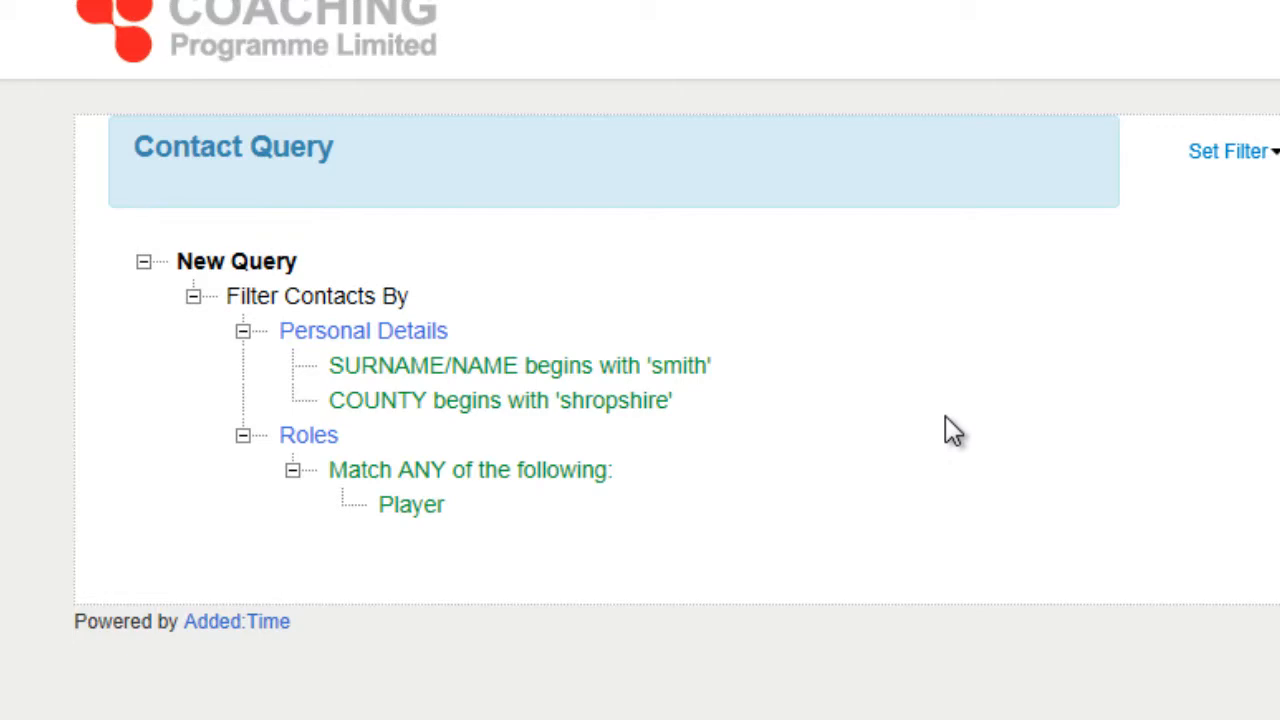
left_click(792, 188)
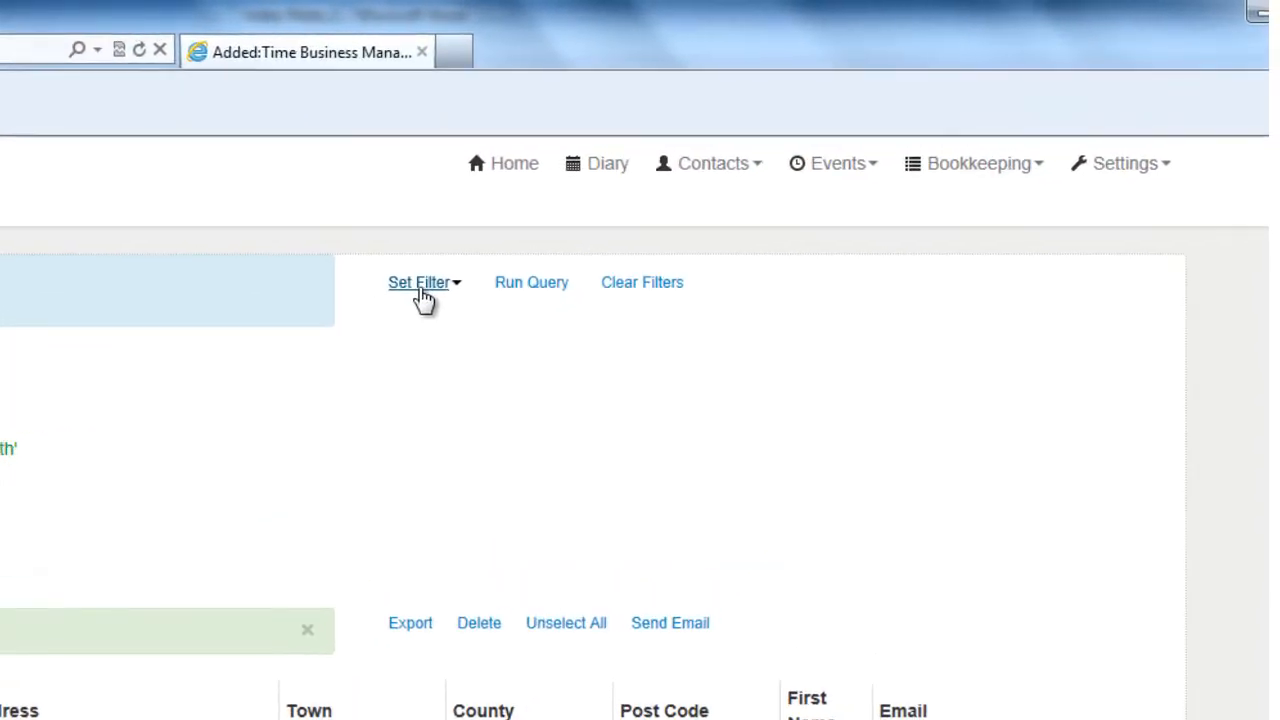
- Clear the County criterion from the personal details filter and rerun the query
left_click(420, 283)
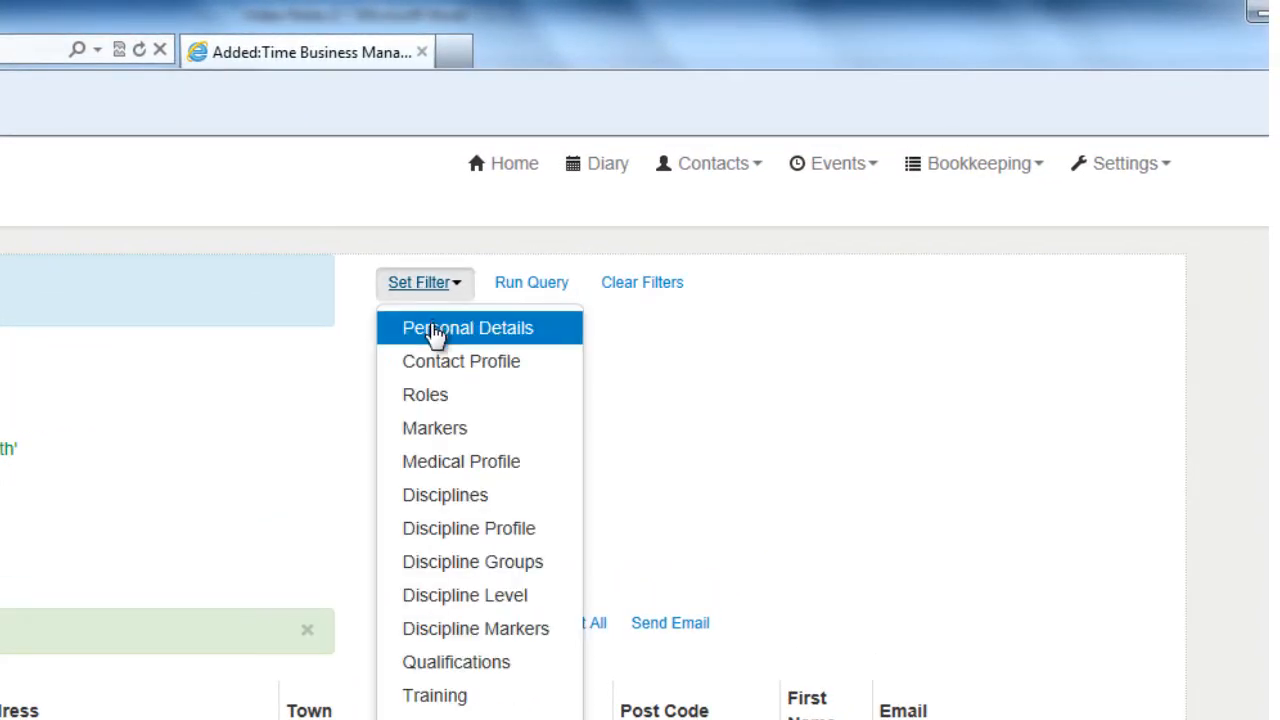
left_click(430, 326)
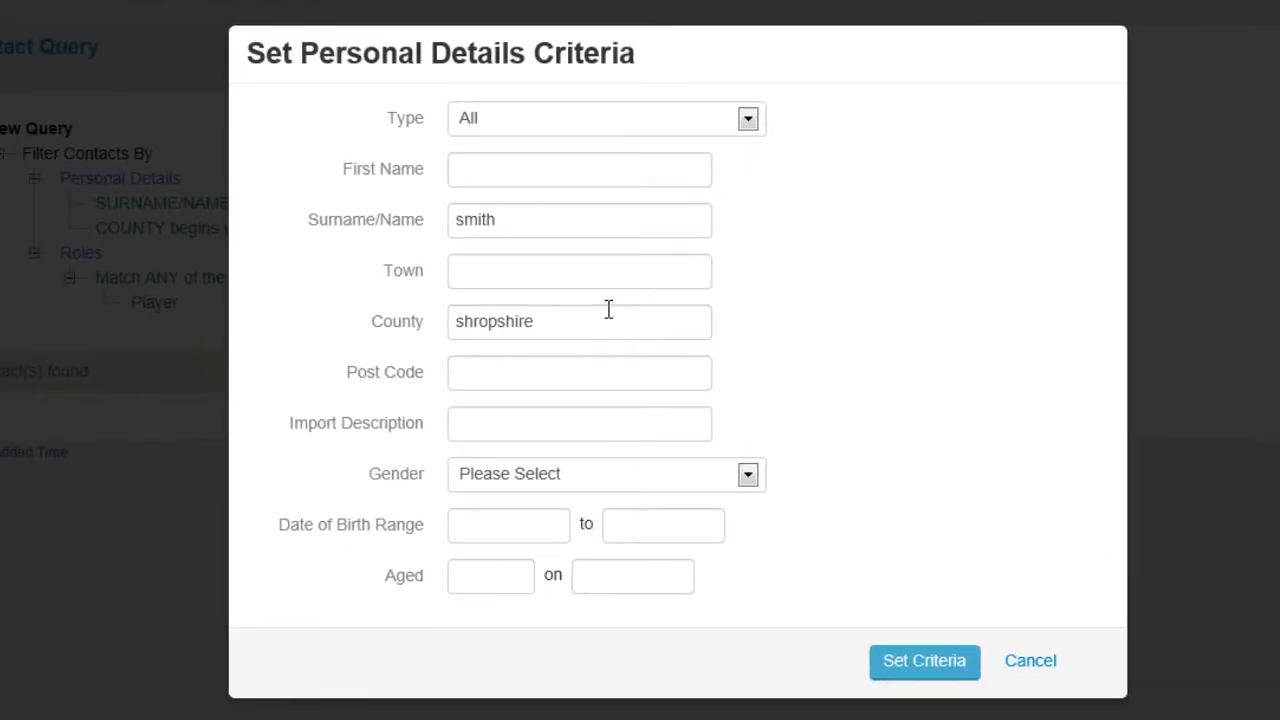
left_click_drag(606, 316, 407, 333)
key("BackSpace")
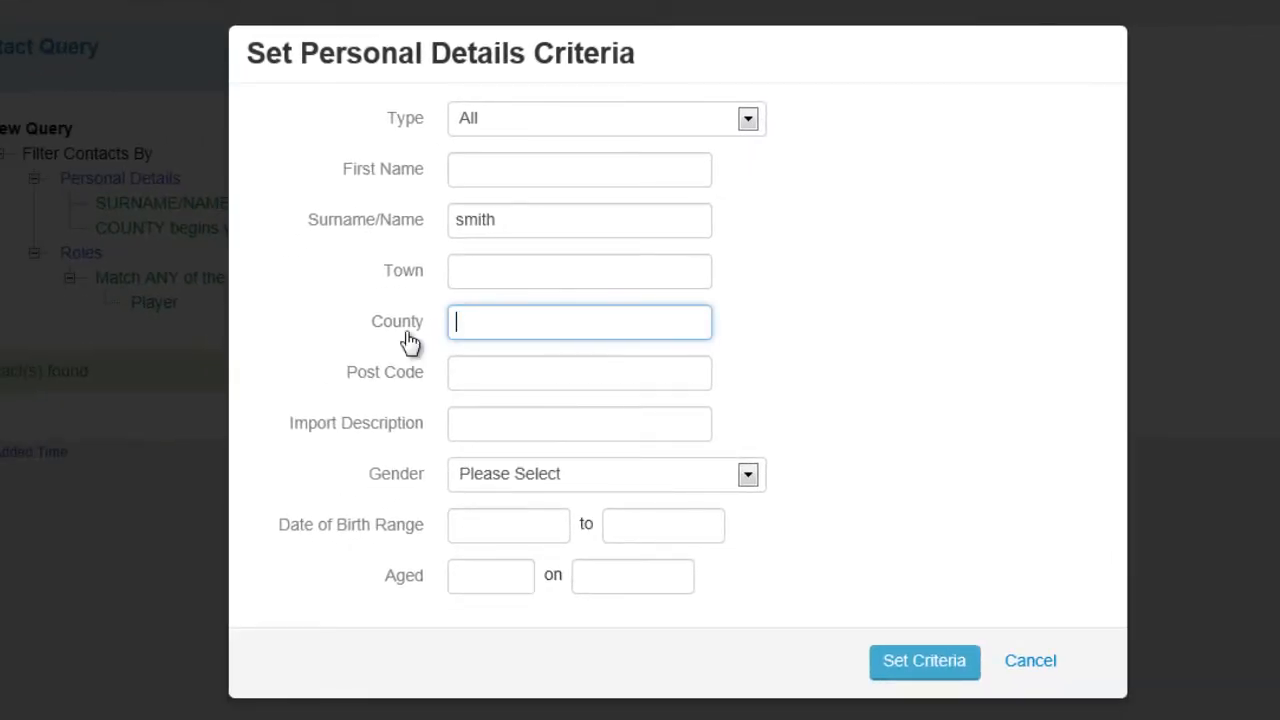
left_click(925, 665)
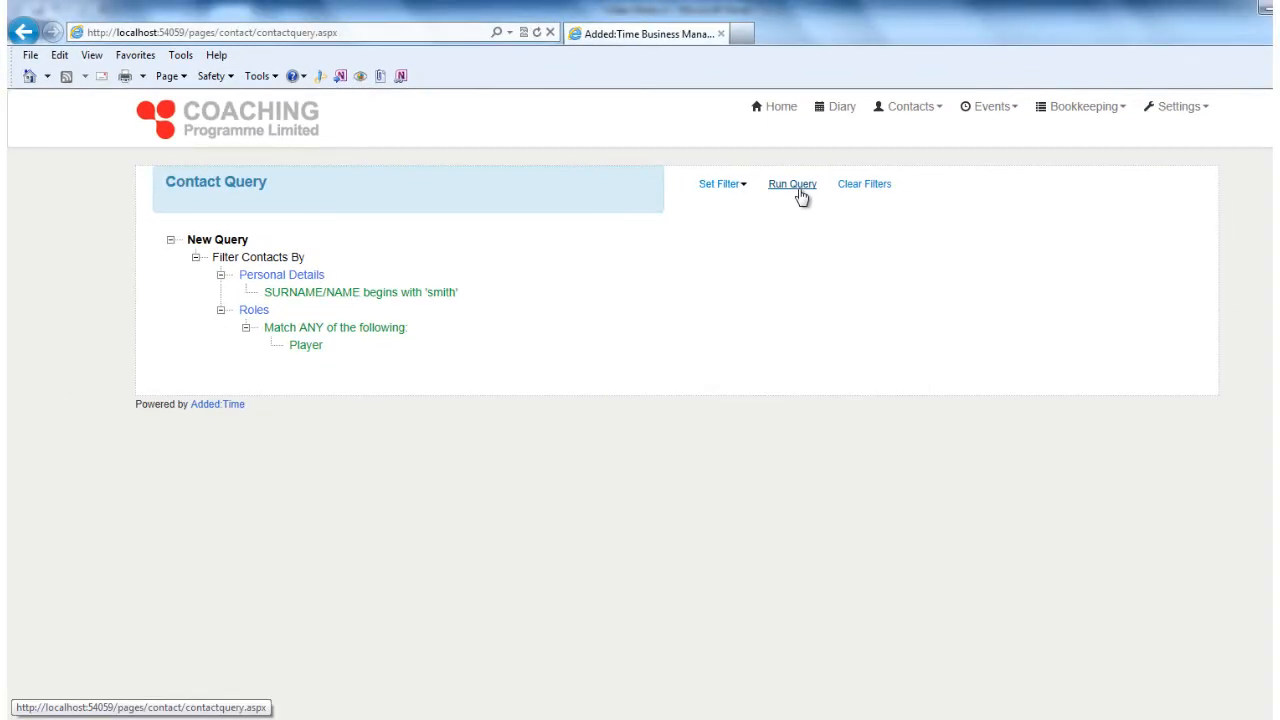
left_click(799, 191)
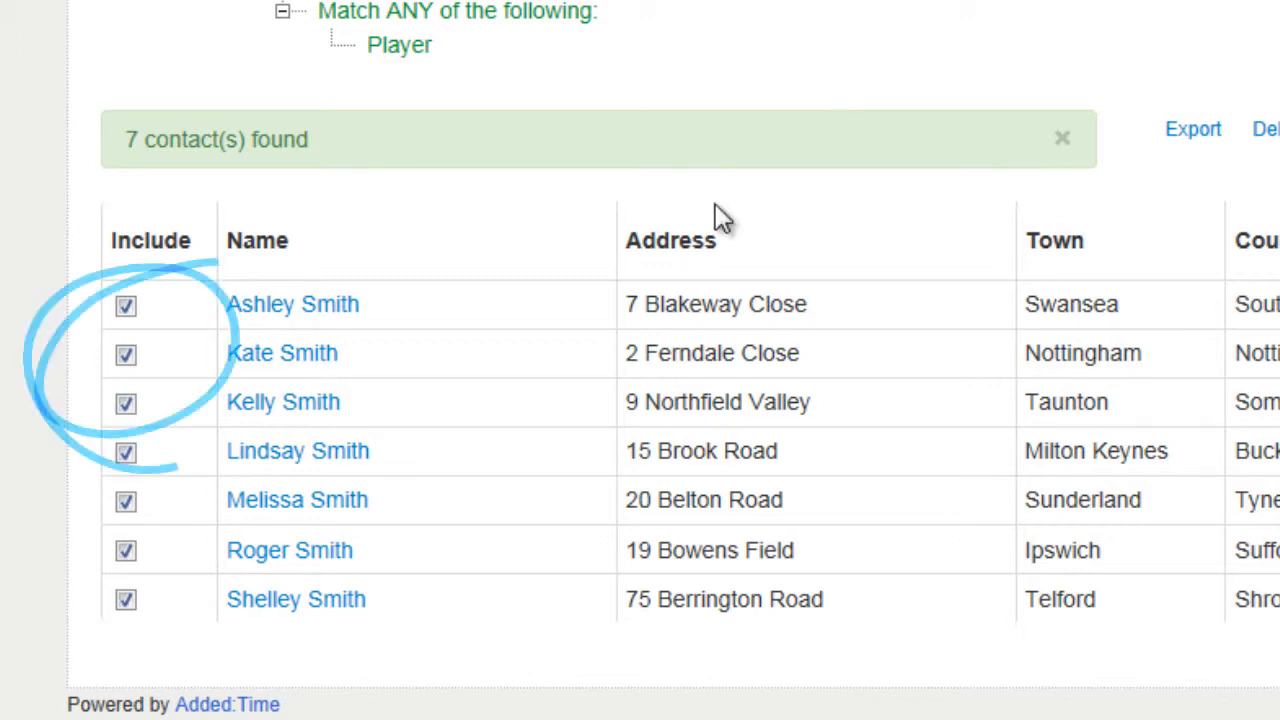
- Untick the second contact in the results and start a bulk email to the rest, reviewing the recipient list
left_click(127, 358)
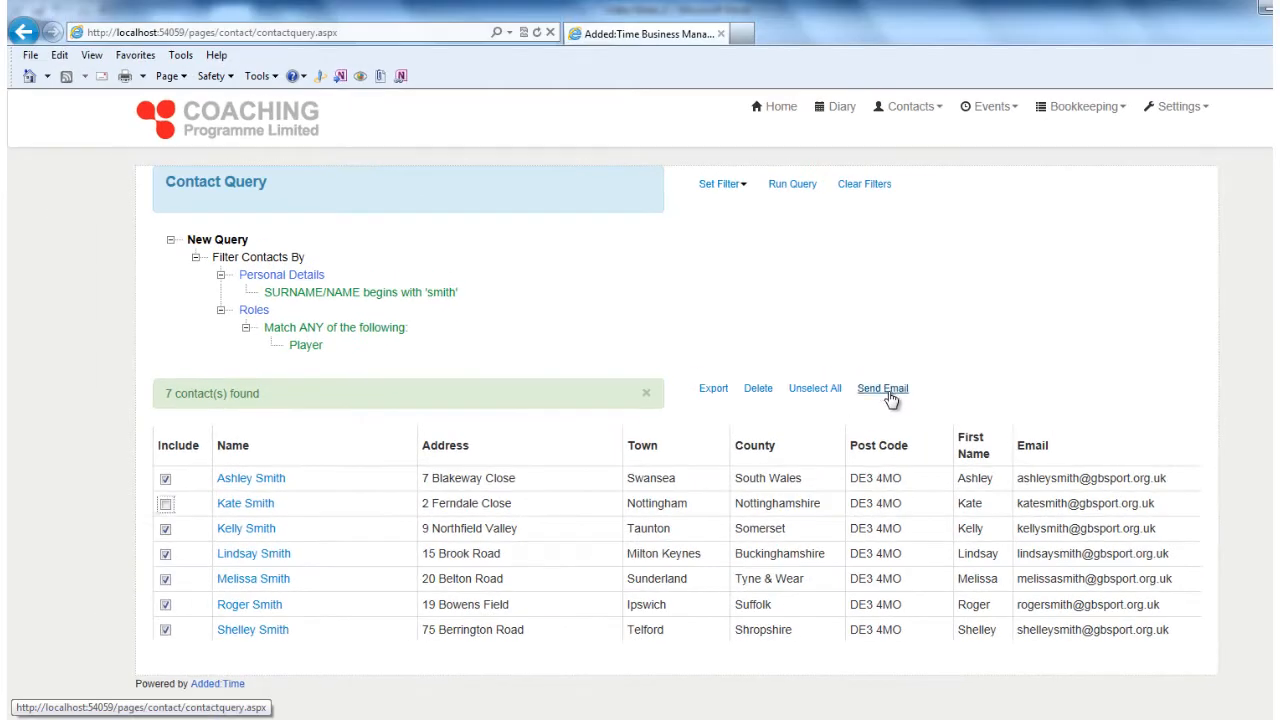
left_click(1027, 135)
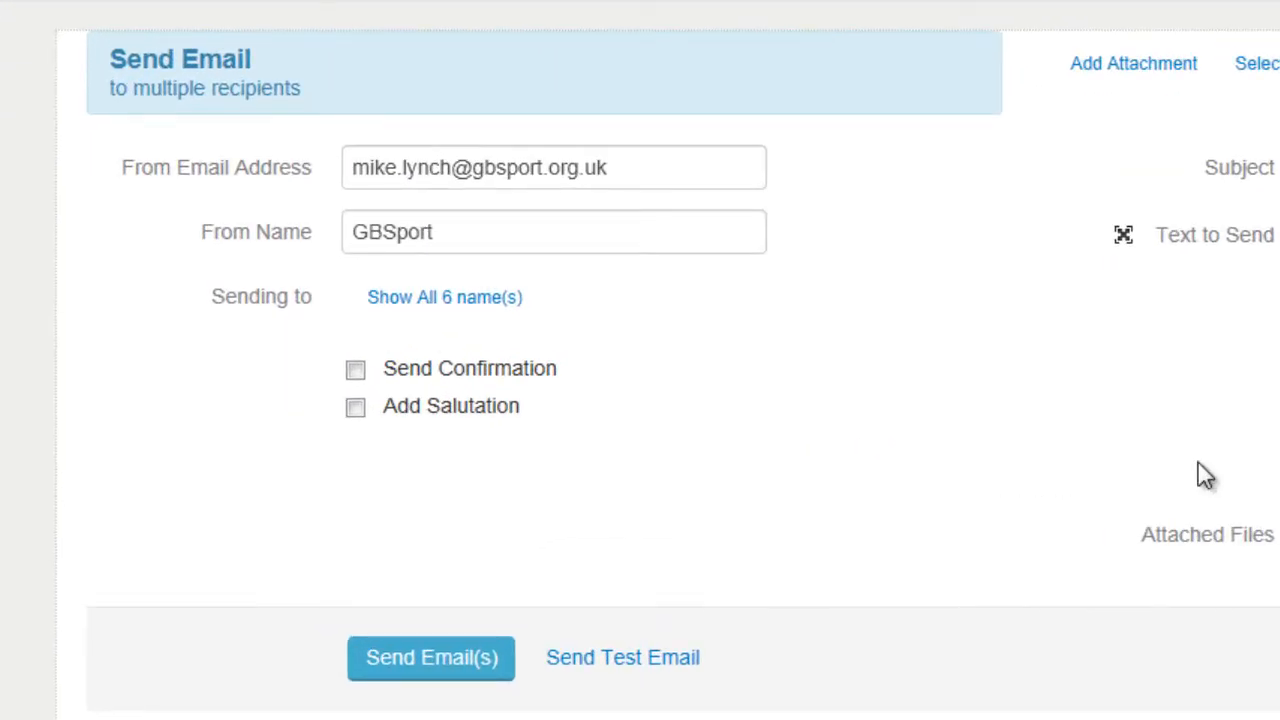
left_click(472, 305)
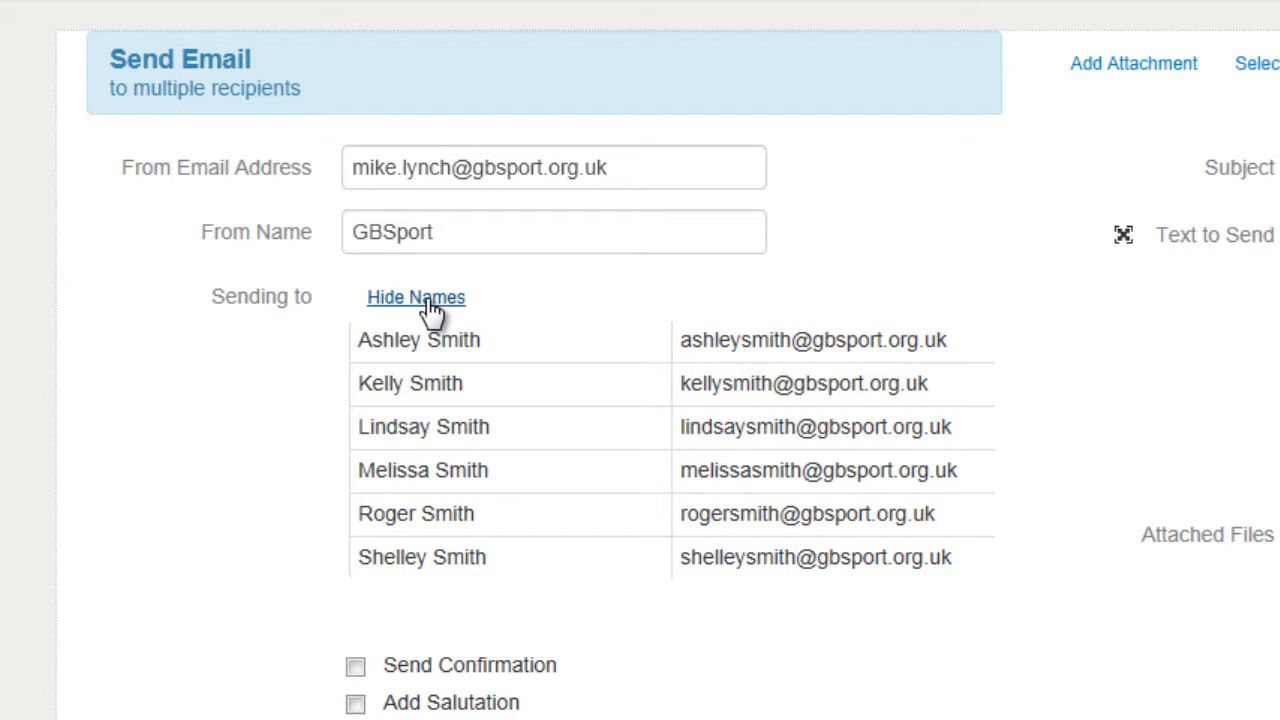
left_click(432, 305)
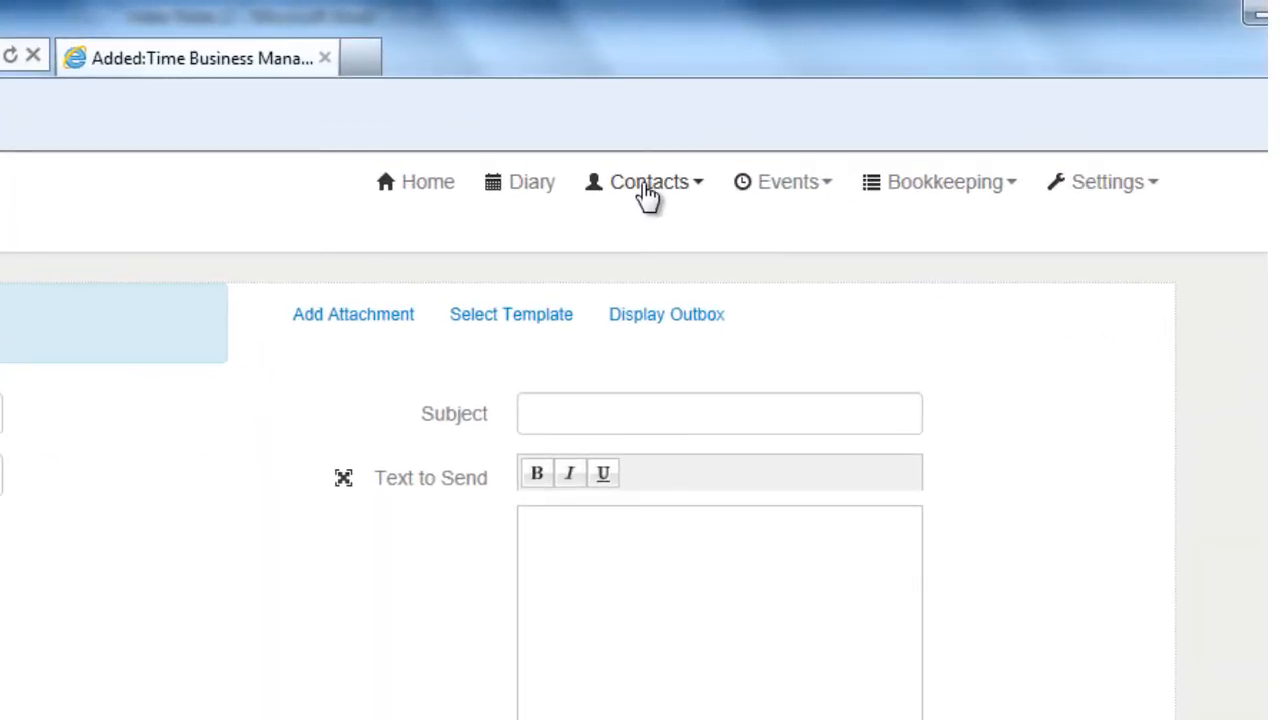
- Return to the contact query page and rerun the query
left_click(648, 195)
left_click(603, 410)
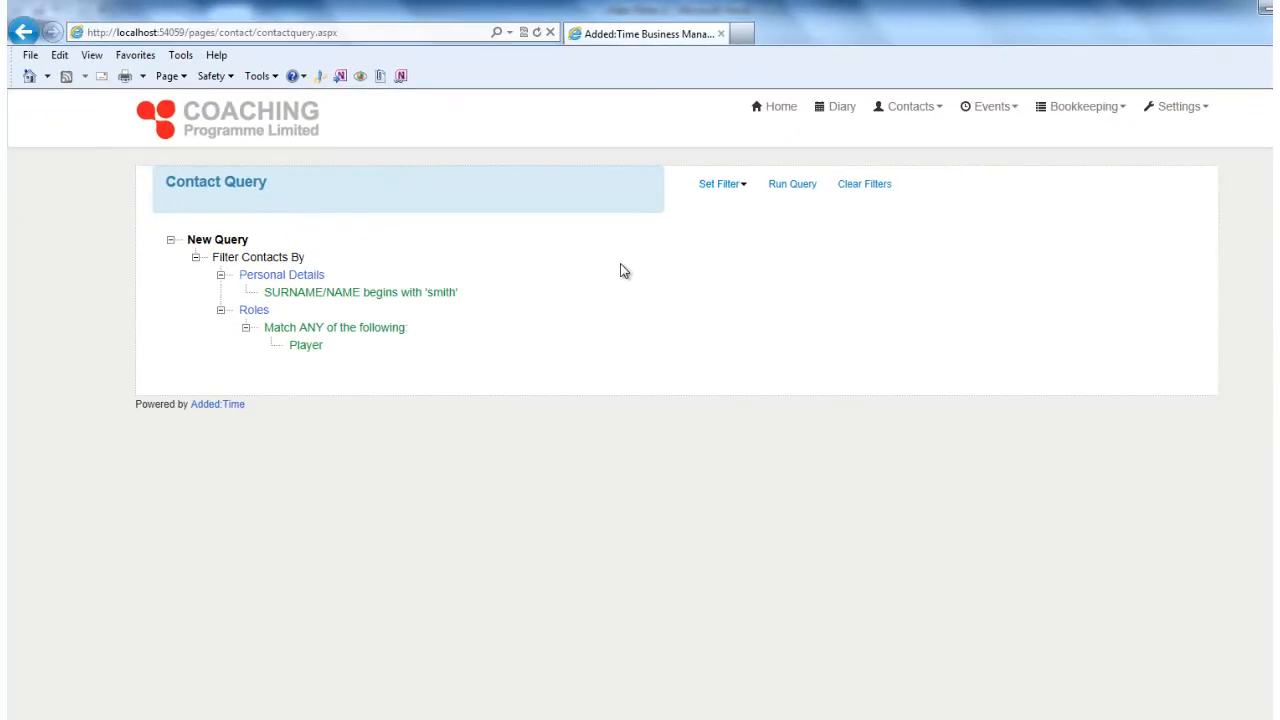
left_click(795, 188)
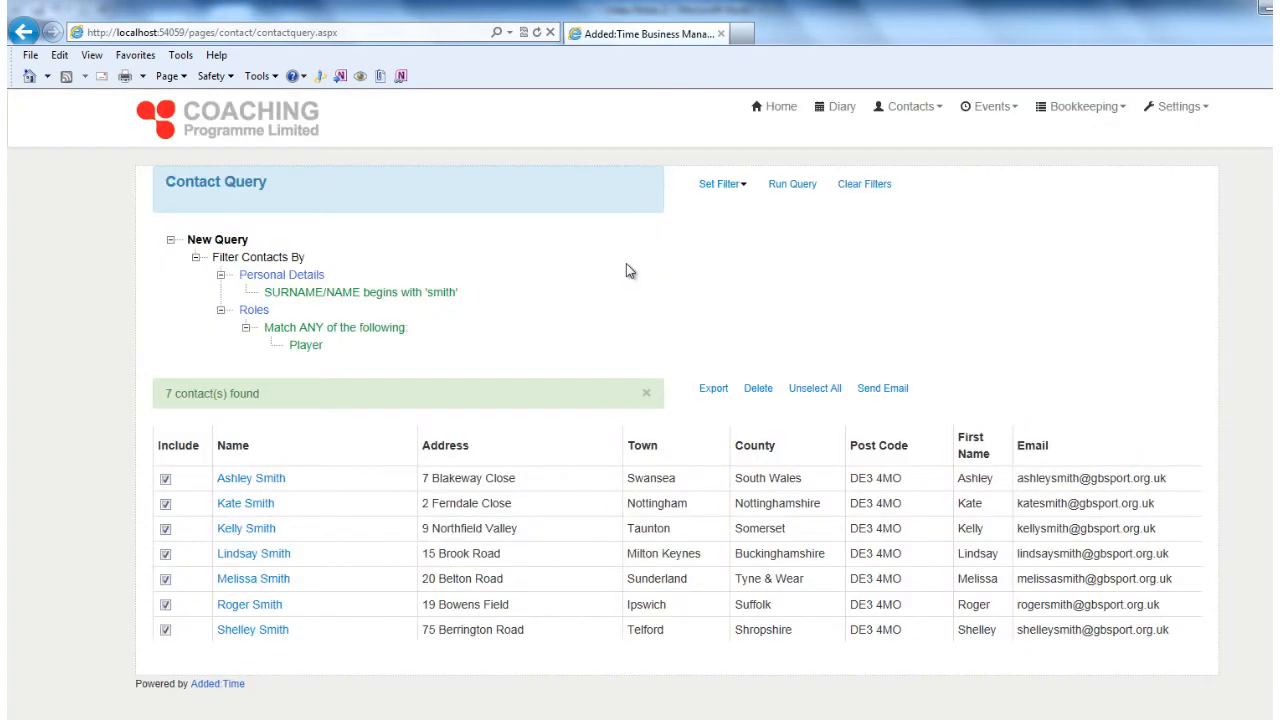